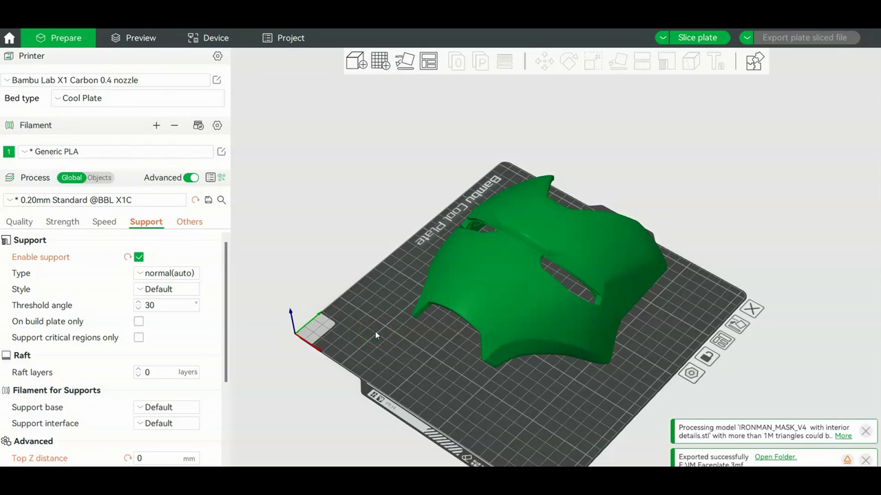
Rotate the Iron Man faceplate about the X axis so it stands upright on the plate
right_drag(375, 335, 411, 376)
drag(345, 377, 335, 344)
right_drag(335, 344, 337, 370)
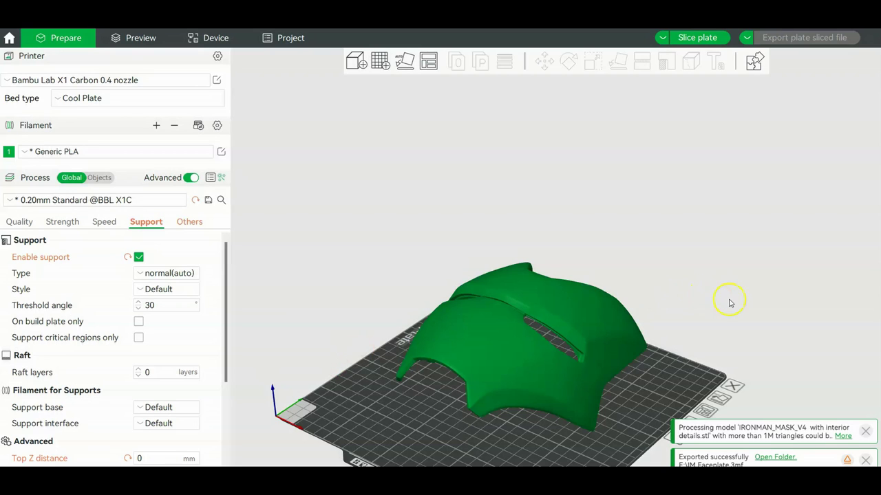
right_drag(731, 303, 740, 266)
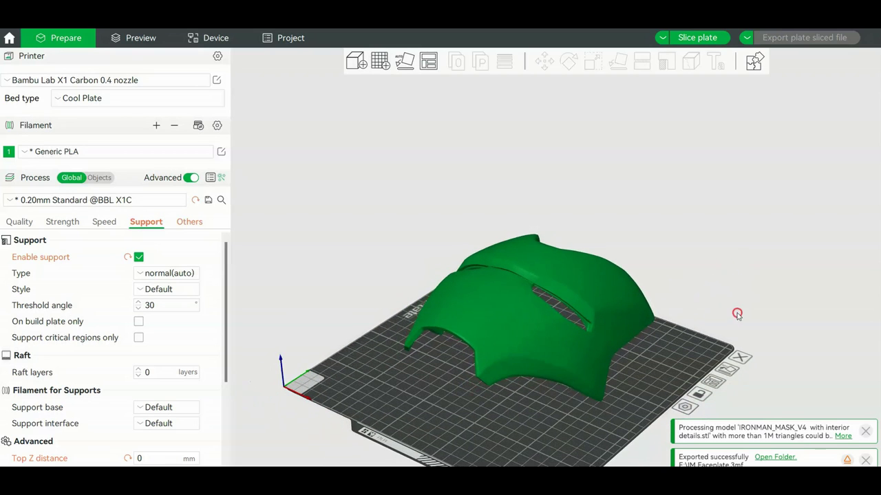
right_drag(737, 314, 750, 289)
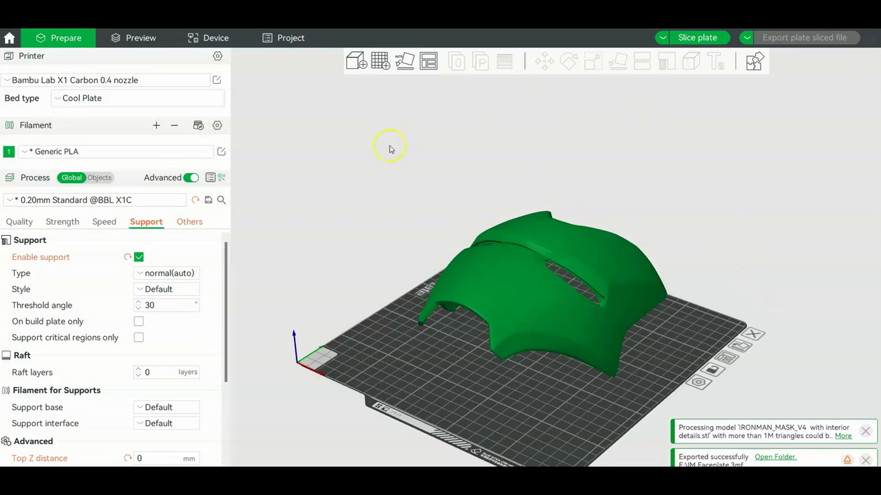
right_drag(741, 218, 727, 232)
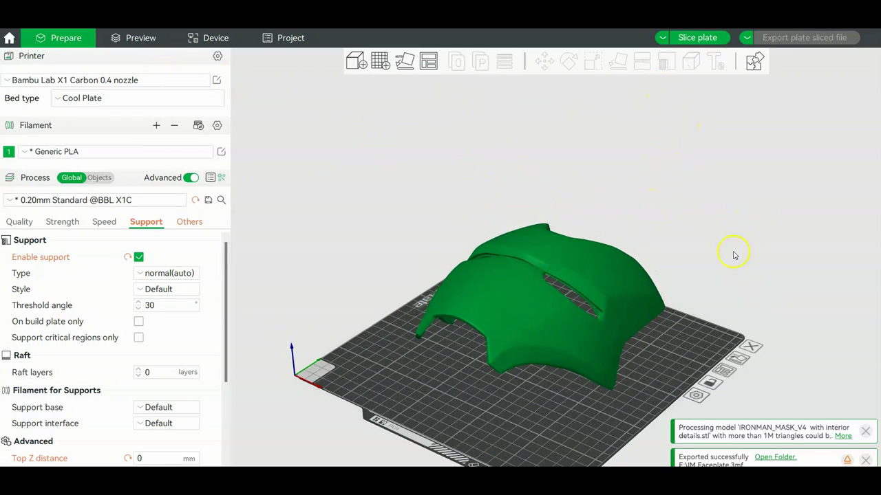
mouse_move(734, 255)
mouse_down()
mouse_move(709, 224)
mouse_move(653, 223)
mouse_move(734, 236)
mouse_move(717, 252)
mouse_up()
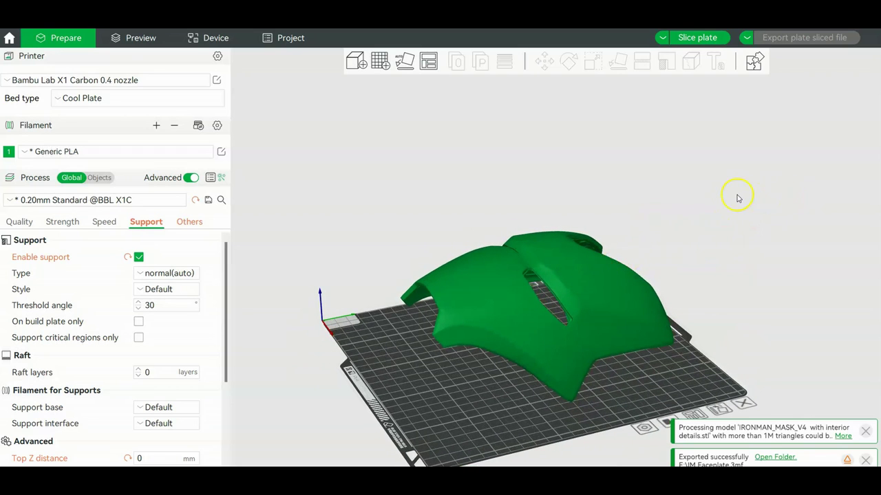
click(606, 279)
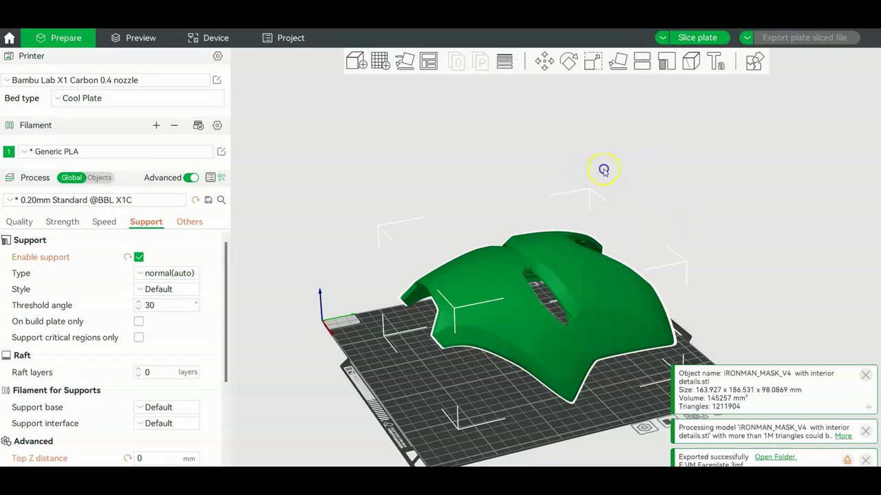
click(567, 62)
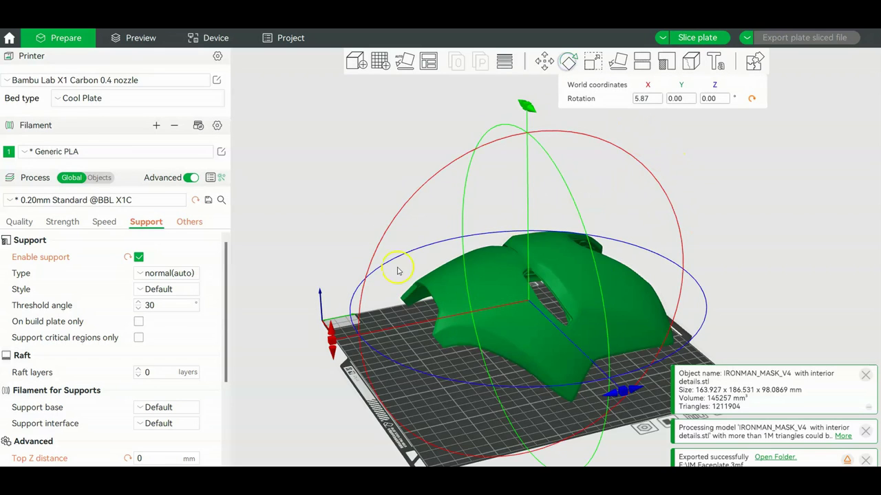
drag(337, 335, 547, 399)
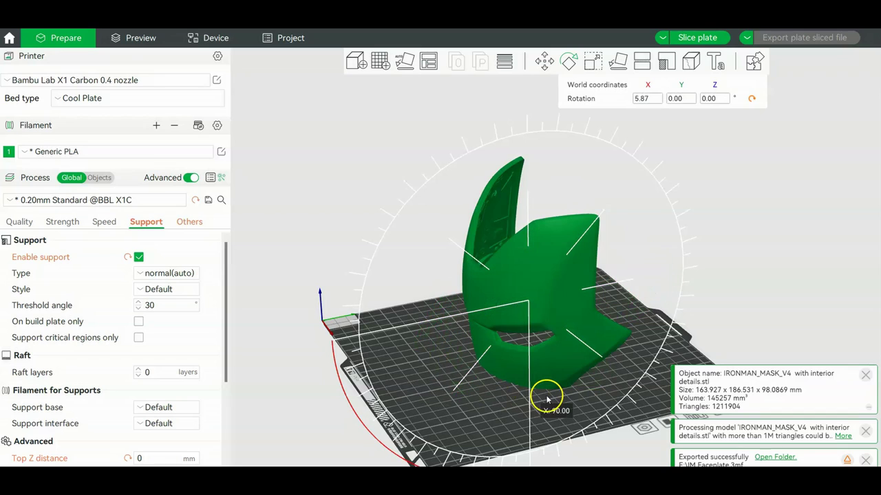
click(745, 297)
Fine-tune the faceplate's X rotation to about 85.82° so it stands near-vertical
mouse_move(745, 297)
mouse_down()
mouse_move(721, 283)
mouse_move(733, 287)
mouse_up()
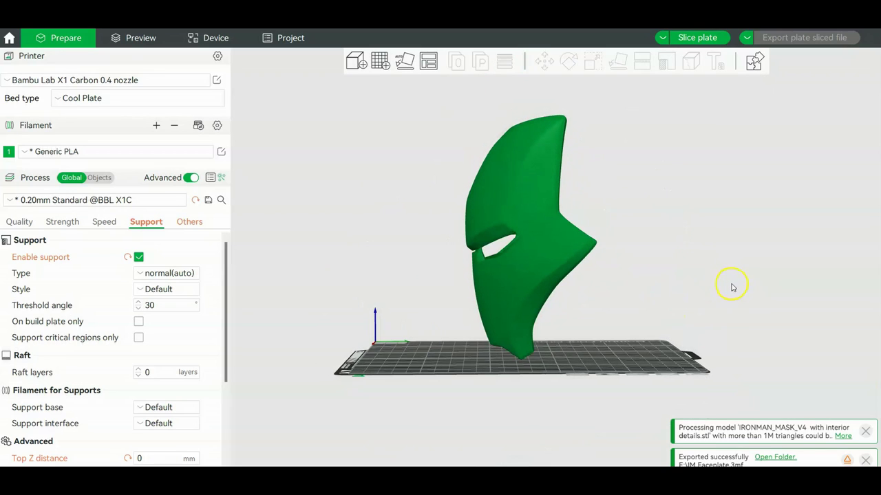
click(507, 202)
click(569, 62)
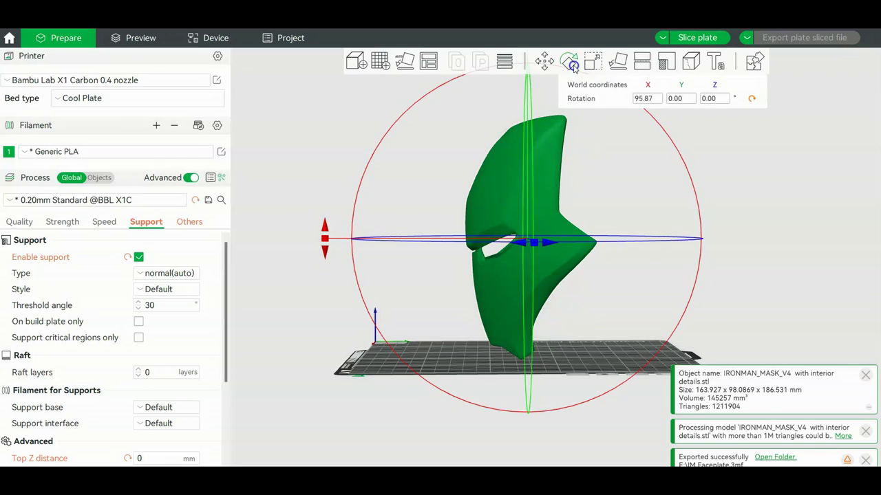
drag(325, 238, 335, 205)
drag(522, 234, 521, 234)
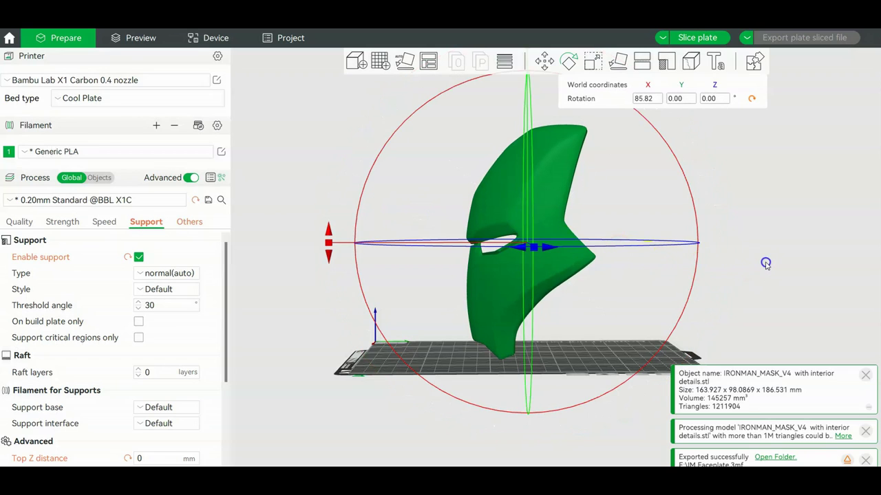
click(765, 261)
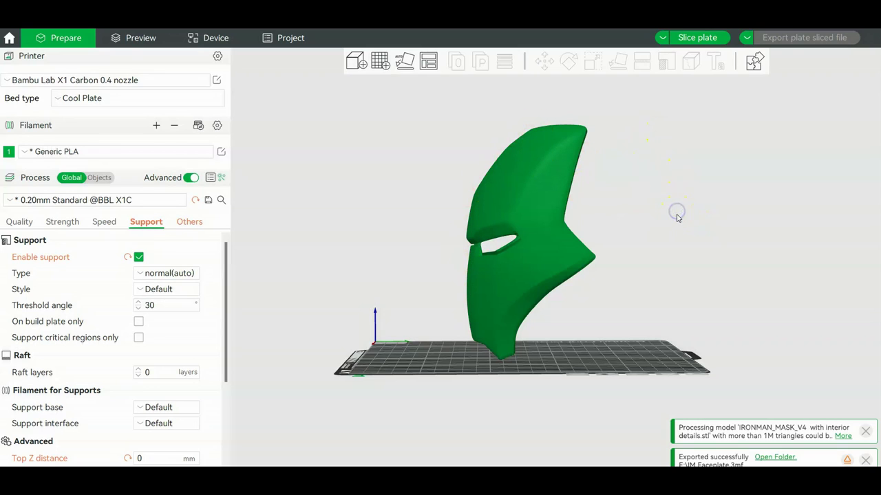
Support-paint the faceplate (pen size 3.52, 30° overhang highlight), checking its green overhangs from several angles
click(544, 166)
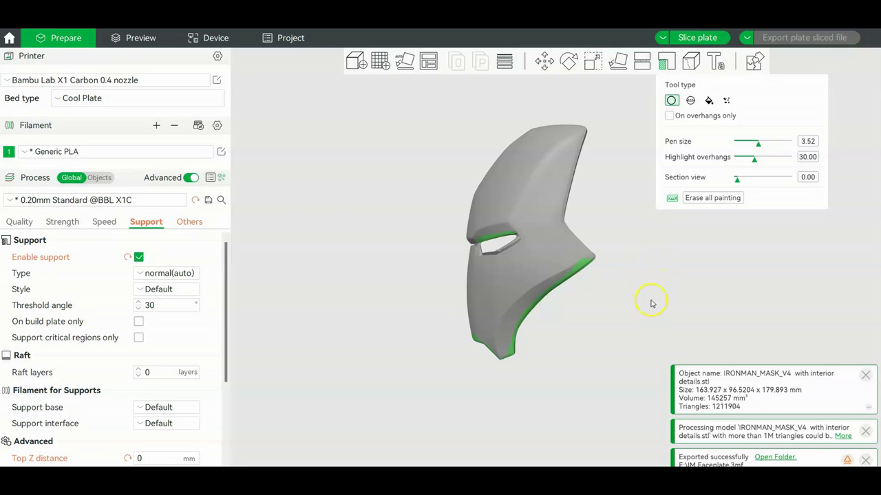
drag(589, 320, 527, 256)
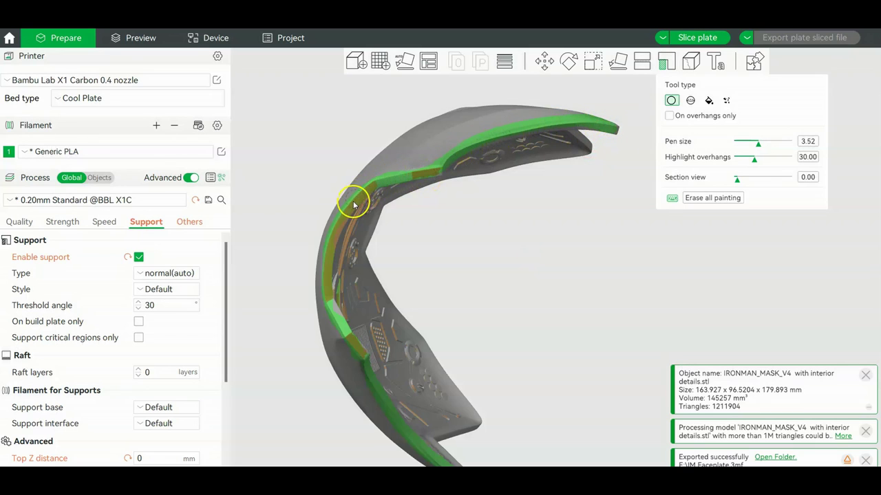
drag(523, 199, 583, 293)
drag(649, 320, 674, 340)
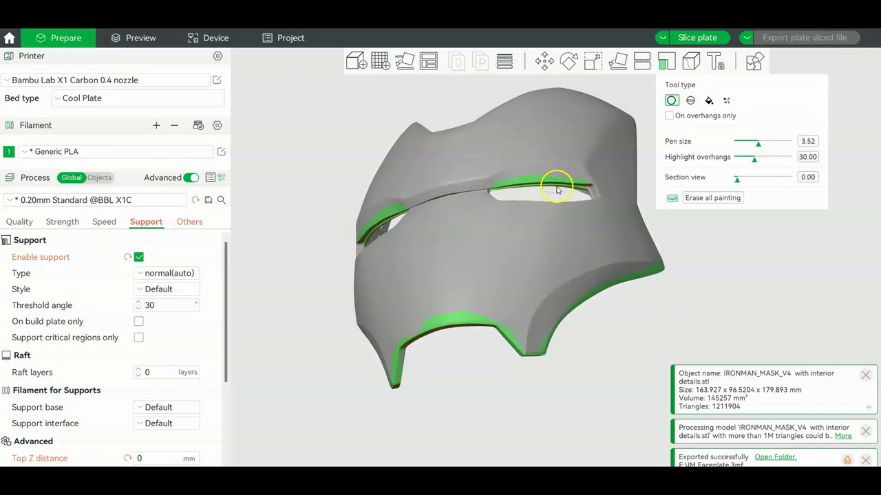
drag(553, 407, 508, 416)
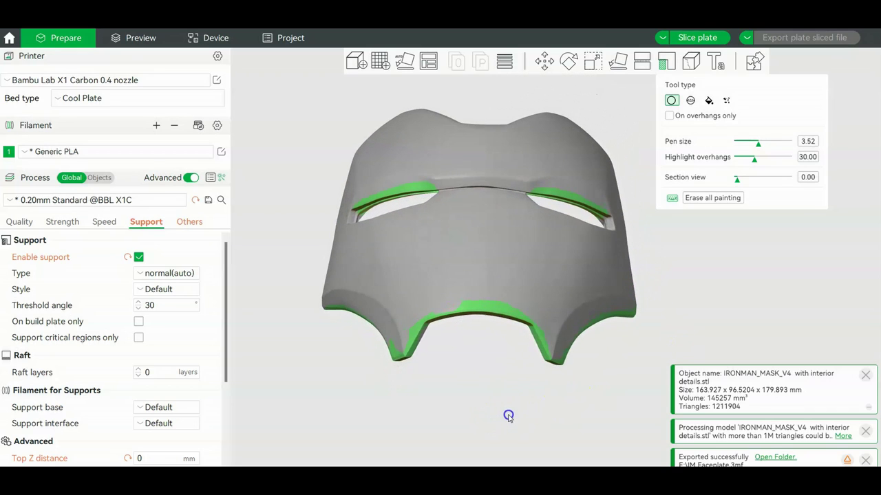
mouse_move(728, 299)
mouse_down()
mouse_move(709, 301)
mouse_move(704, 316)
mouse_move(711, 320)
mouse_move(662, 326)
mouse_move(653, 314)
mouse_up()
click(666, 62)
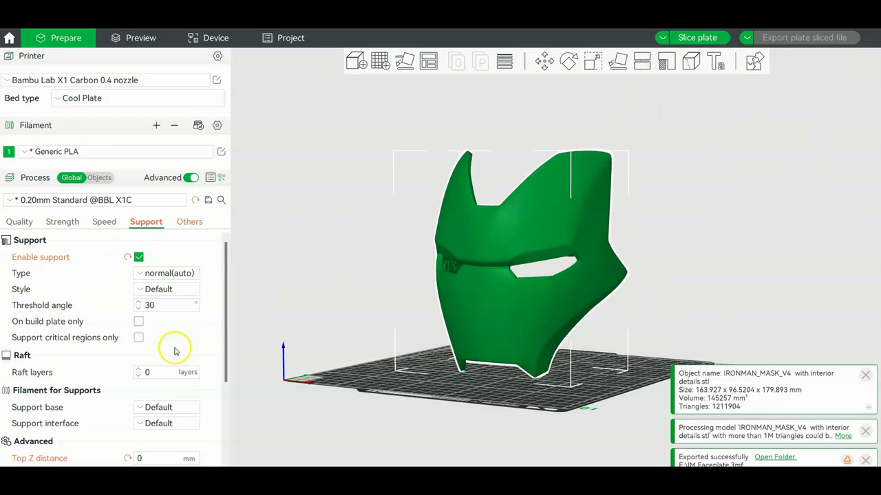
Change the support type from normal(auto) to tree(manual)
click(165, 275)
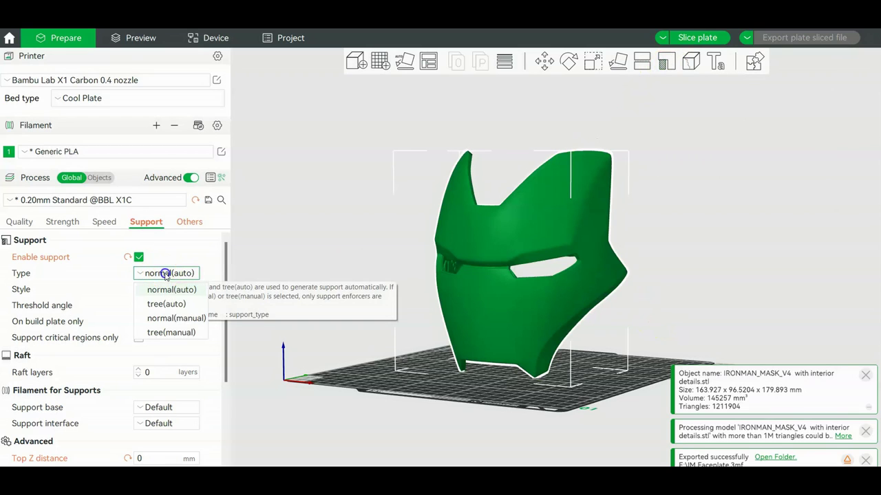
click(172, 331)
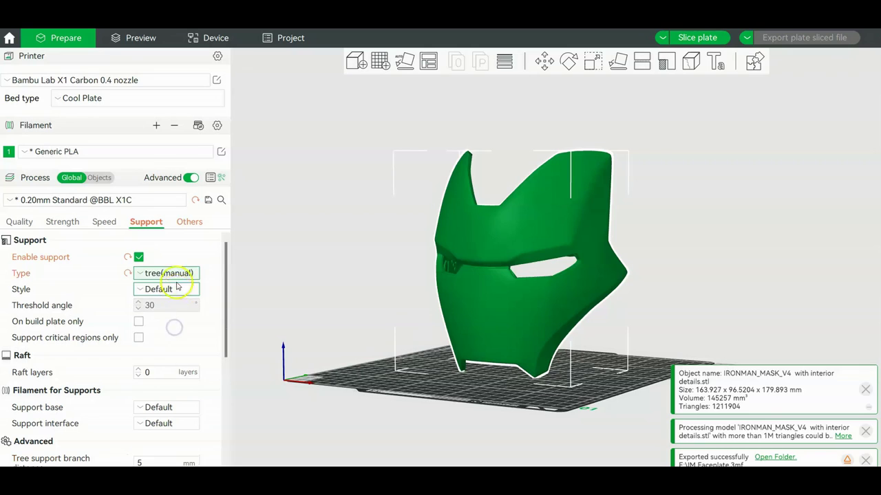
click(171, 273)
click(168, 289)
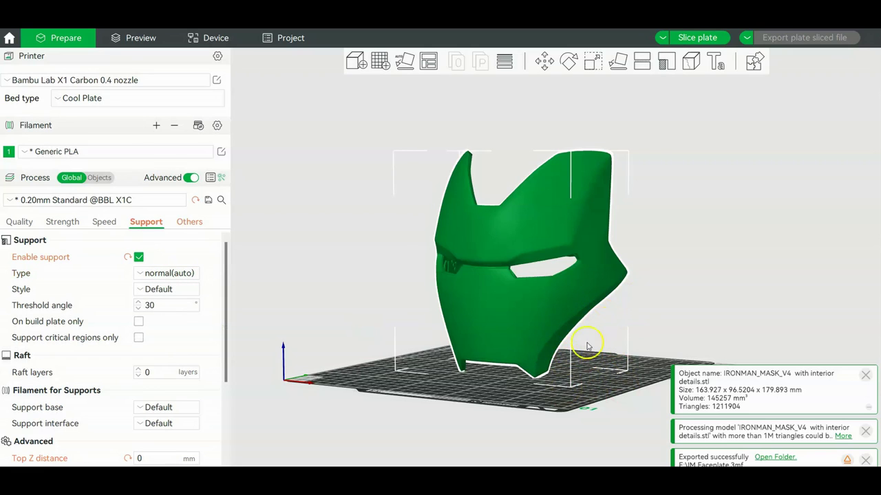
click(181, 276)
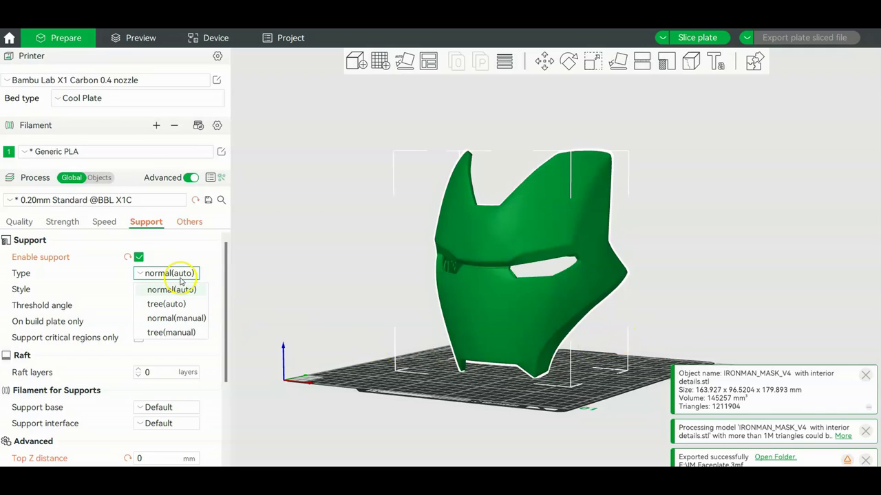
click(192, 334)
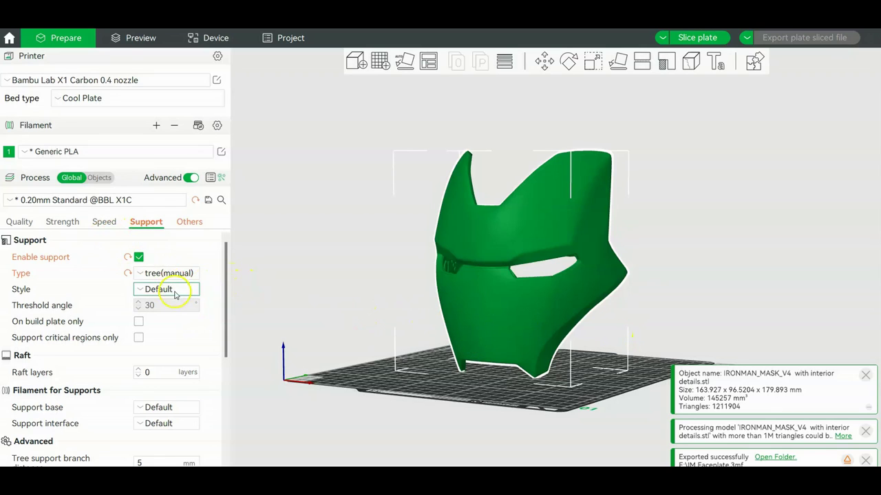
Review the tree-support options: 2 wall loops, 0 mm top Z distance, 0 top interface layers
scroll(176, 294, down, 5)
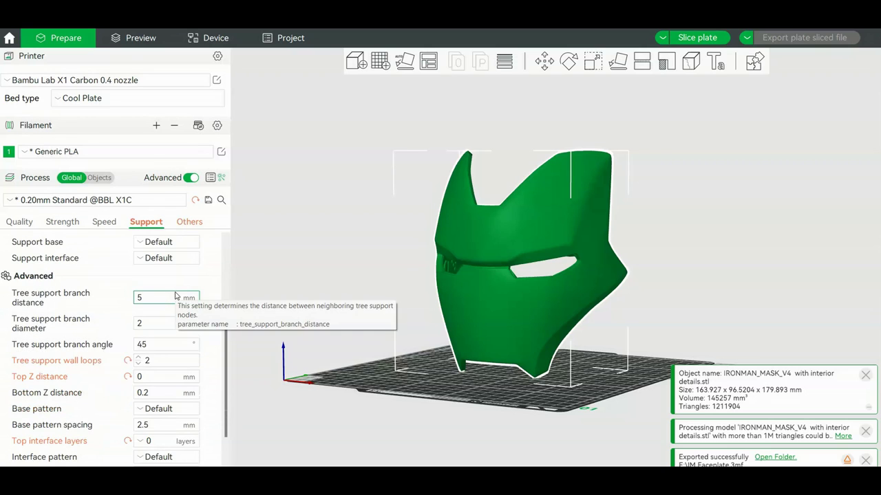
scroll(175, 295, up, 5)
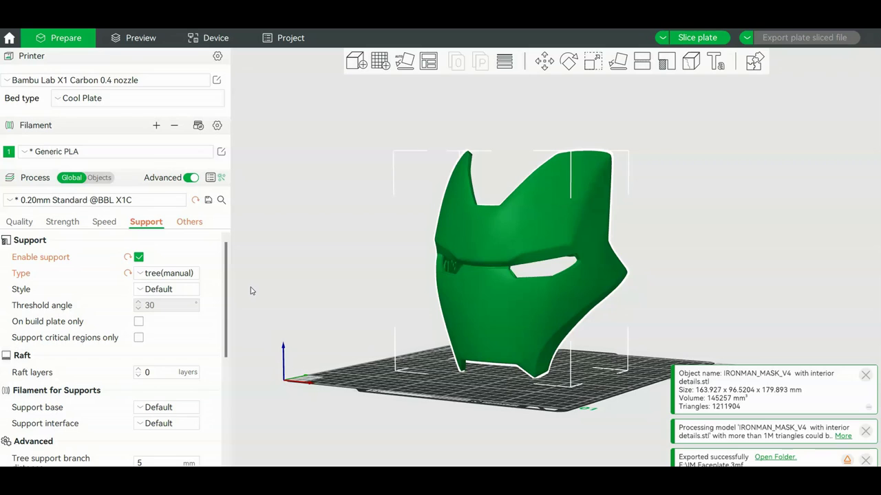
drag(224, 269, 226, 377)
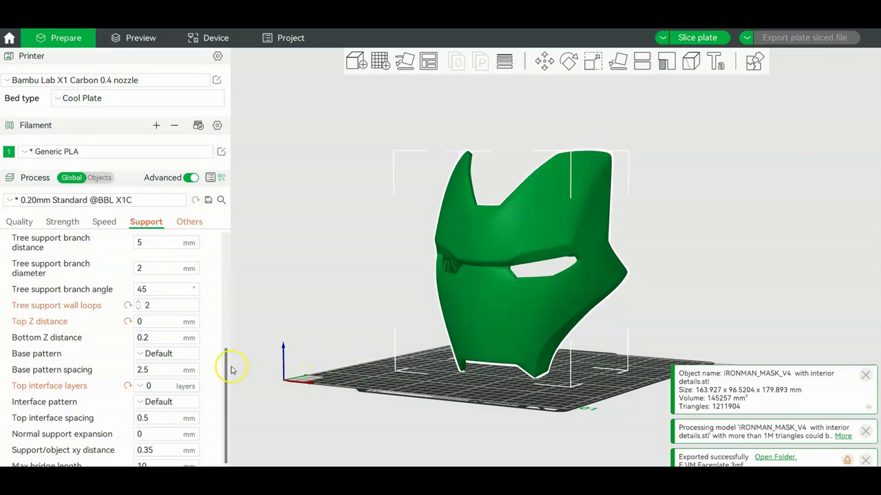
drag(226, 354, 227, 373)
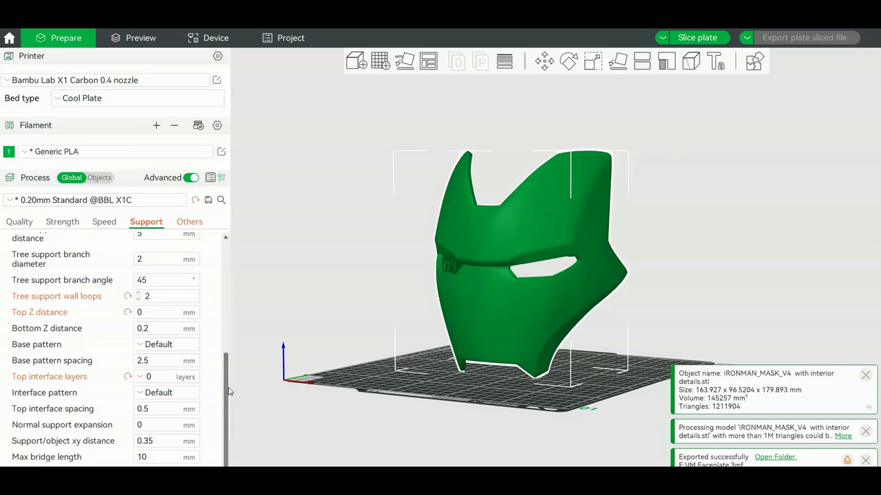
drag(230, 390, 230, 236)
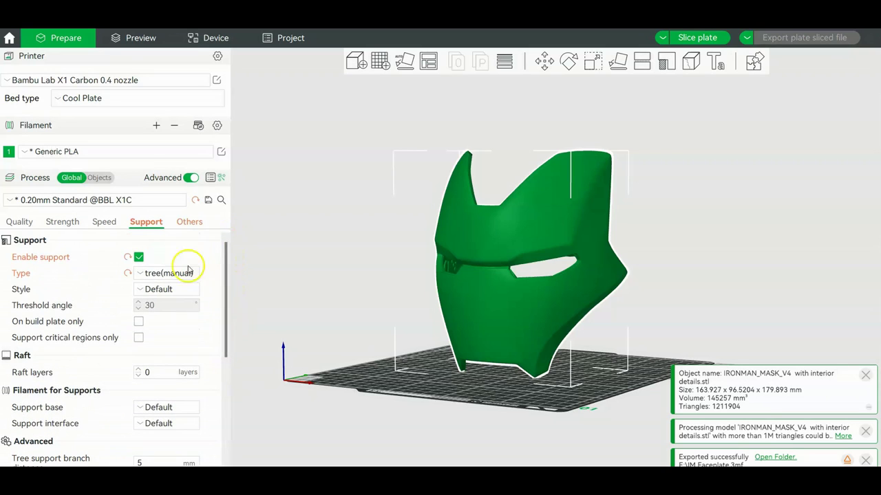
click(324, 289)
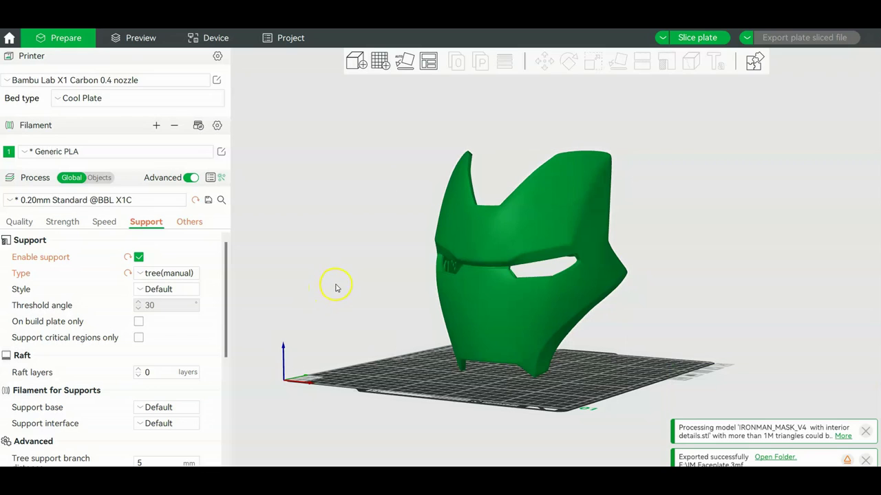
drag(348, 287, 444, 355)
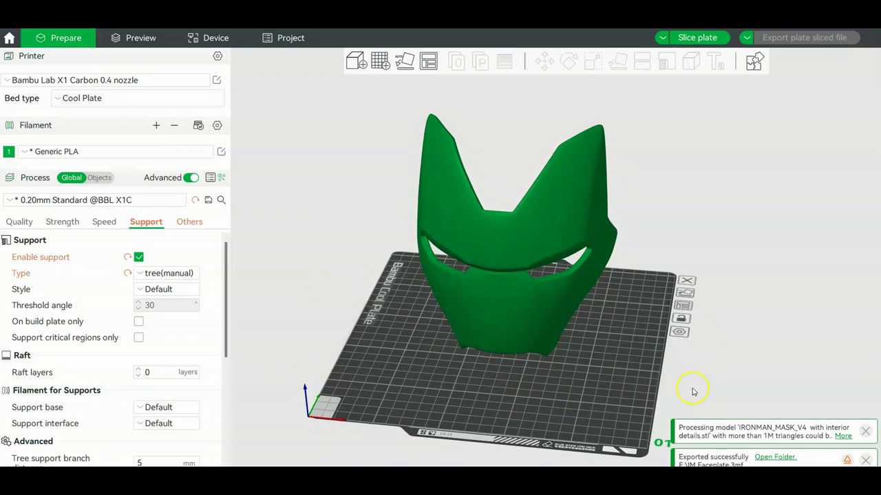
click(189, 224)
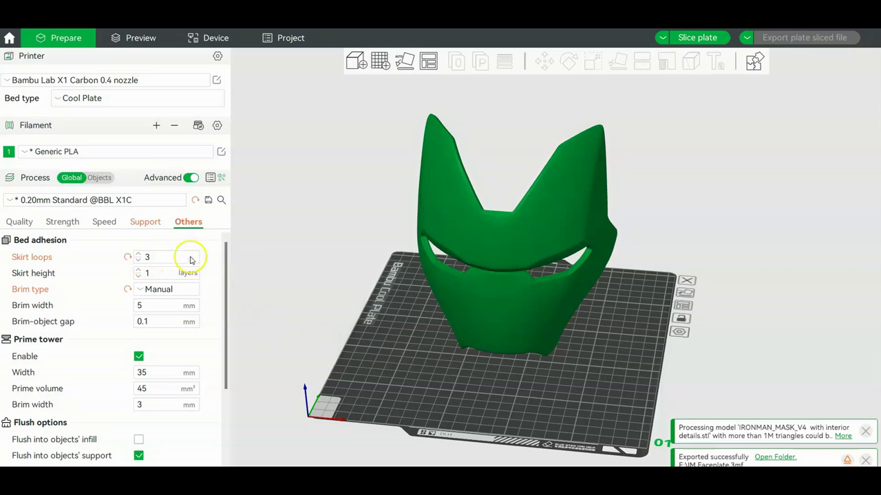
drag(293, 296, 633, 348)
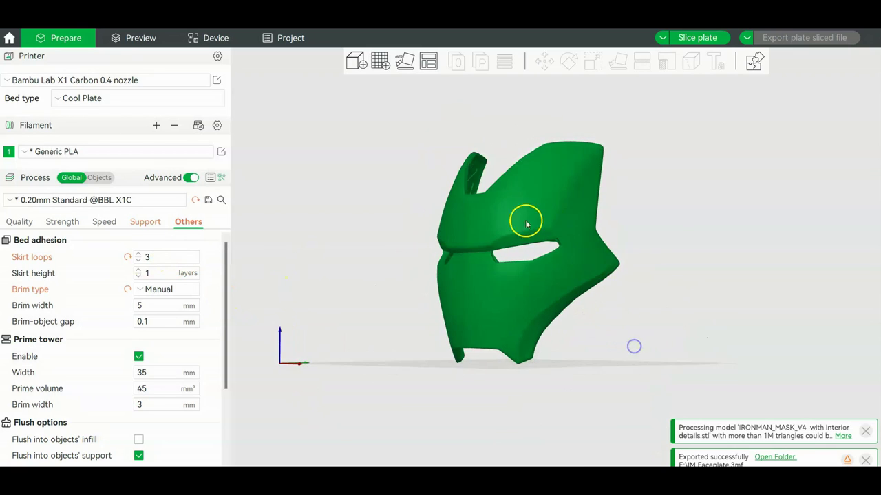
click(148, 224)
drag(344, 269, 407, 271)
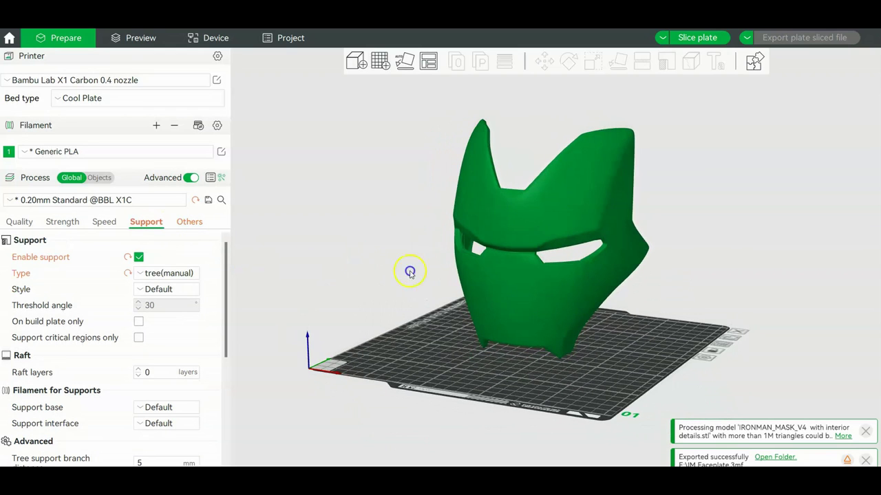
drag(697, 289, 681, 312)
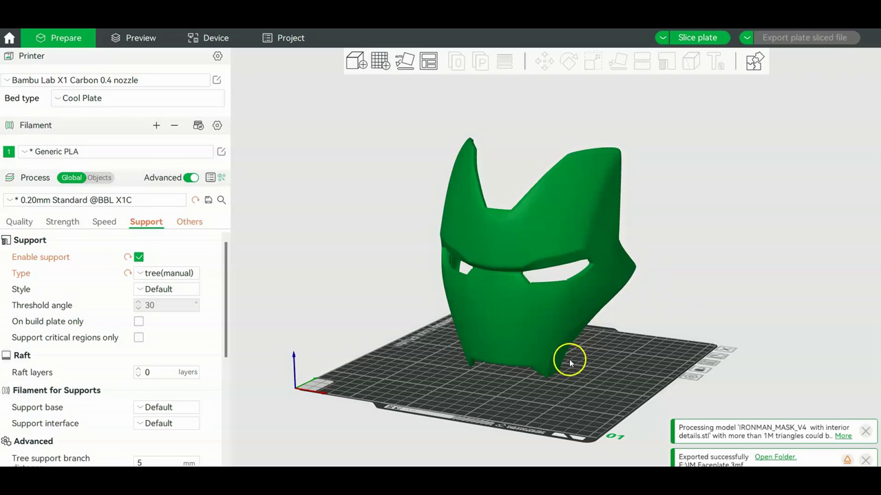